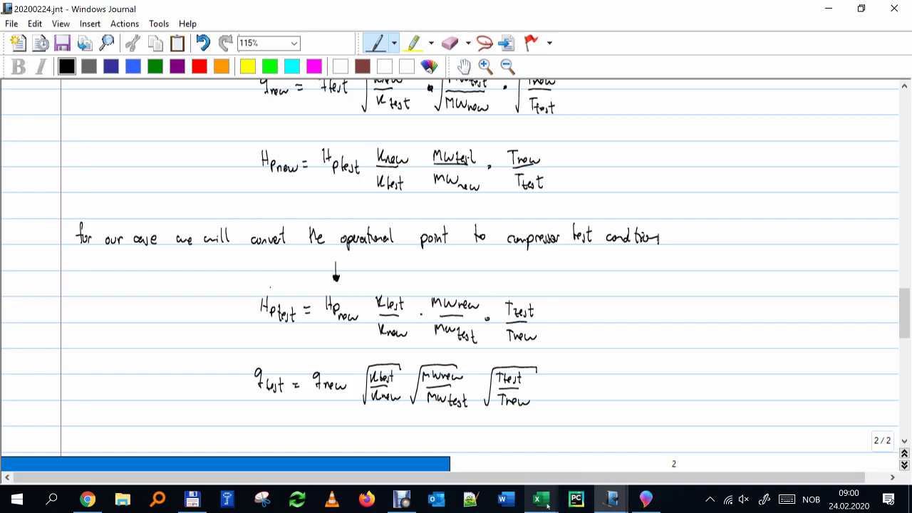
Switch to the VBA editor and examine the qtest_eqv and Hptest_eqv functions in the Compressor module
left_click(609, 446)
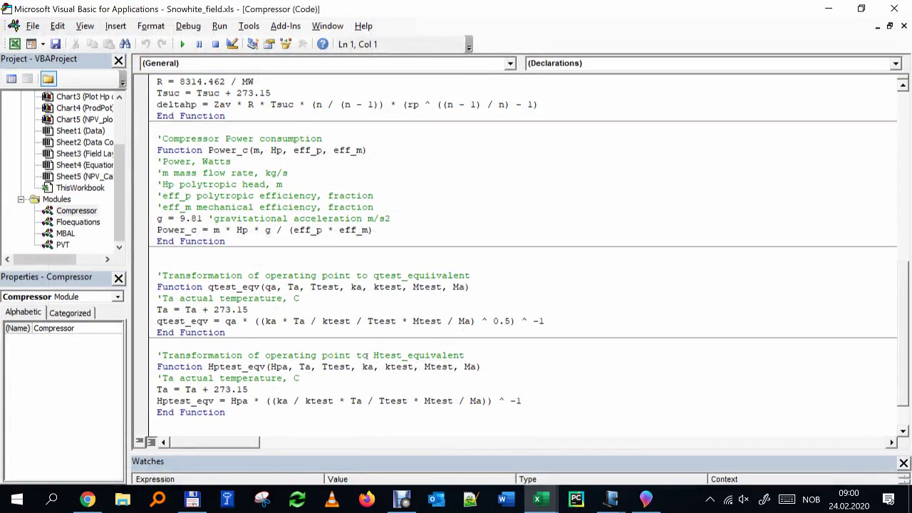
scroll(278, 378, "down", 2)
scroll(233, 287, "up", 1)
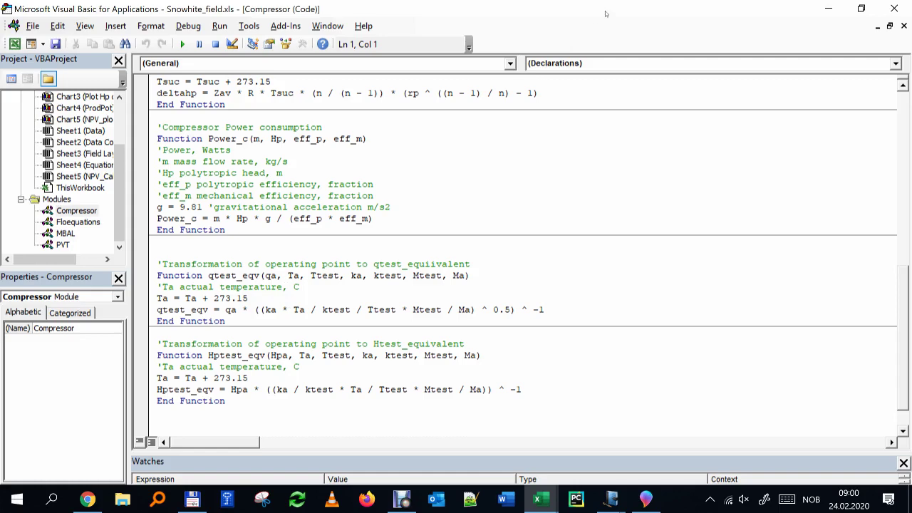
Place the VBA editor beside the 20200224 journal notes, compare the transformation functions with the handwritten equations, and restore the editor to full size
left_click_drag(606, 14, 1, 100)
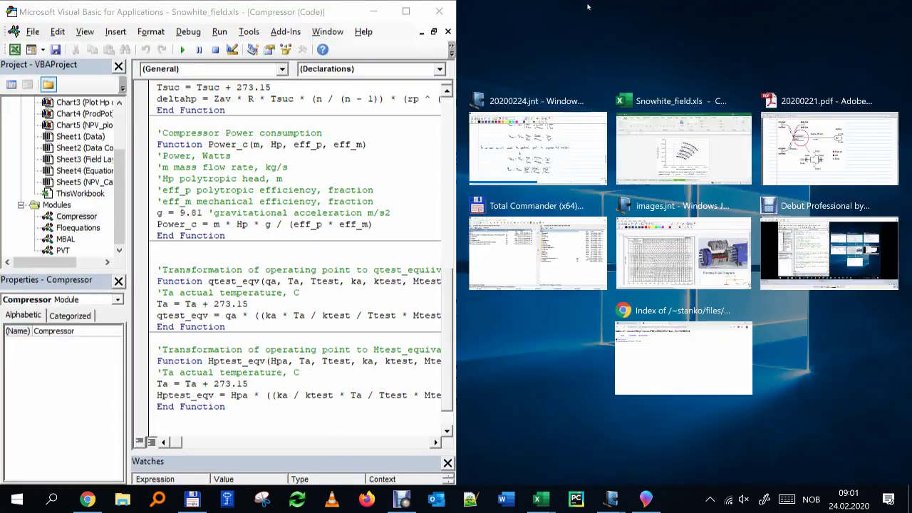
left_click(574, 92)
double_click(620, 12)
left_click_drag(628, 20, 911, 143)
left_click_drag(655, 479, 760, 479)
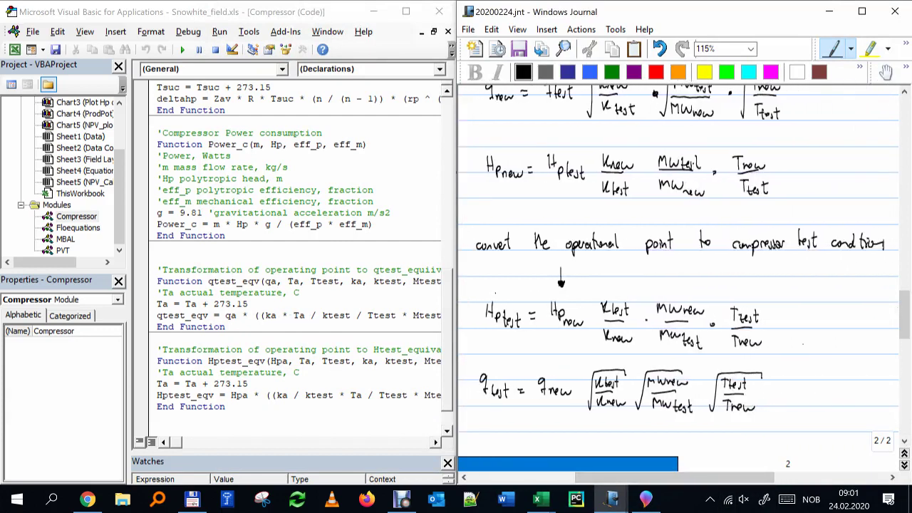
left_click(886, 72)
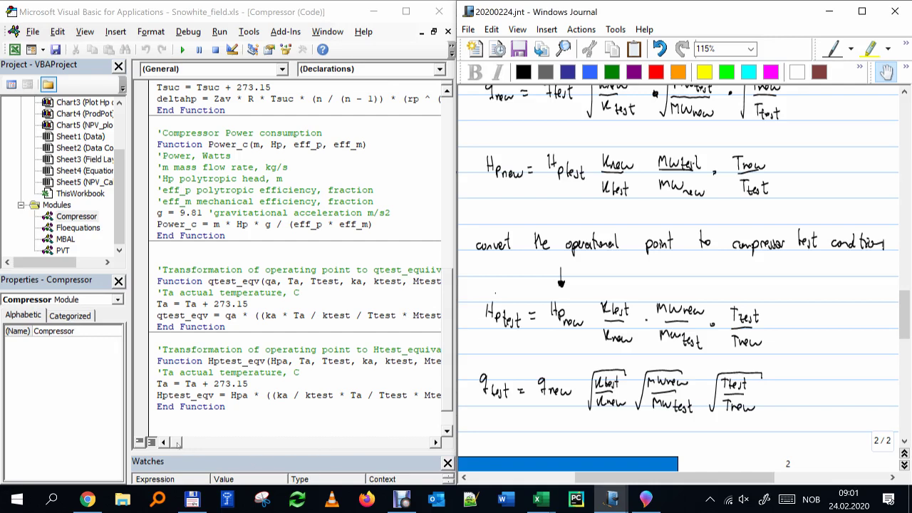
mouse_move(177, 443)
left_mouse_down()
mouse_move(187, 443)
mouse_move(176, 442)
left_mouse_up()
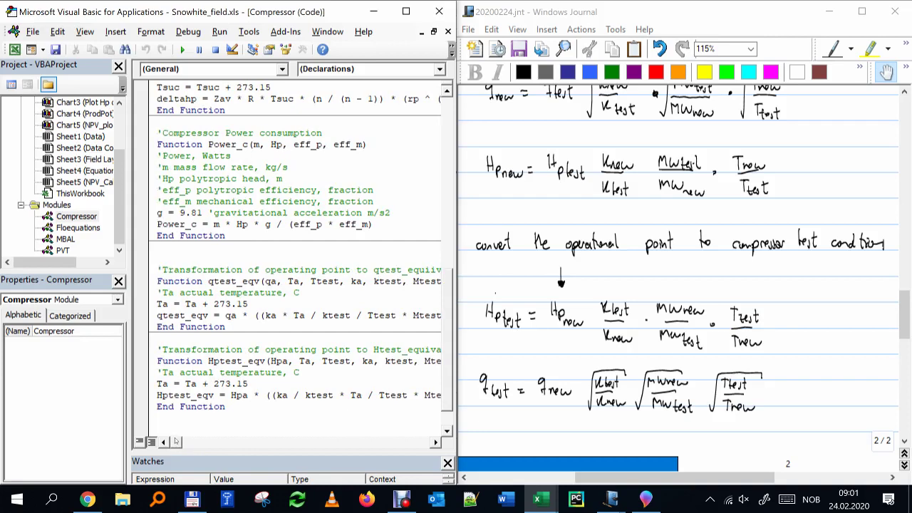
left_click(406, 11)
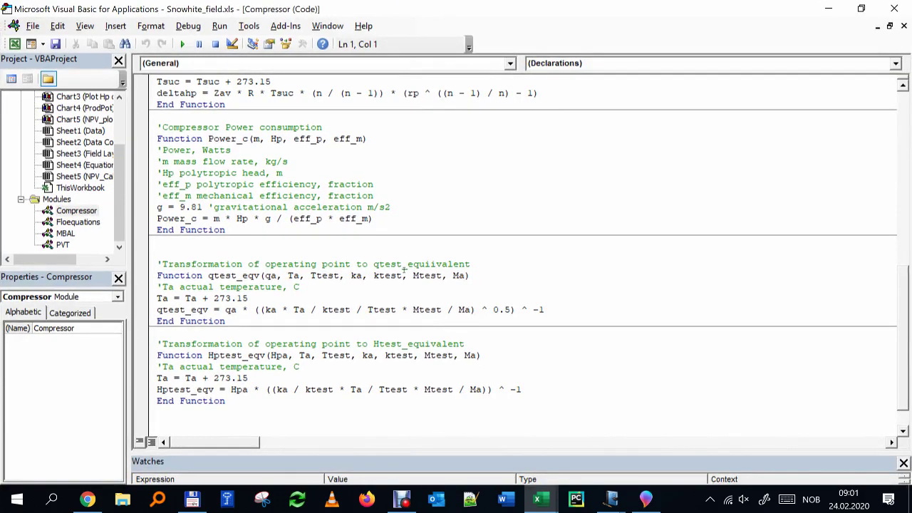
Switch to the Snowhite_field workbook and show the empty compressor columns from zsuc to qact test on the Data sheet
left_click(537, 499)
left_click(452, 447)
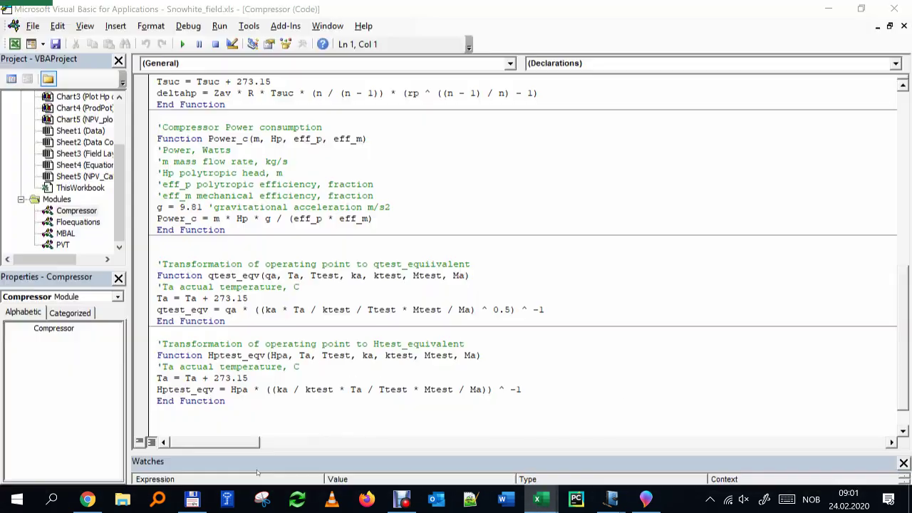
left_click(15, 455)
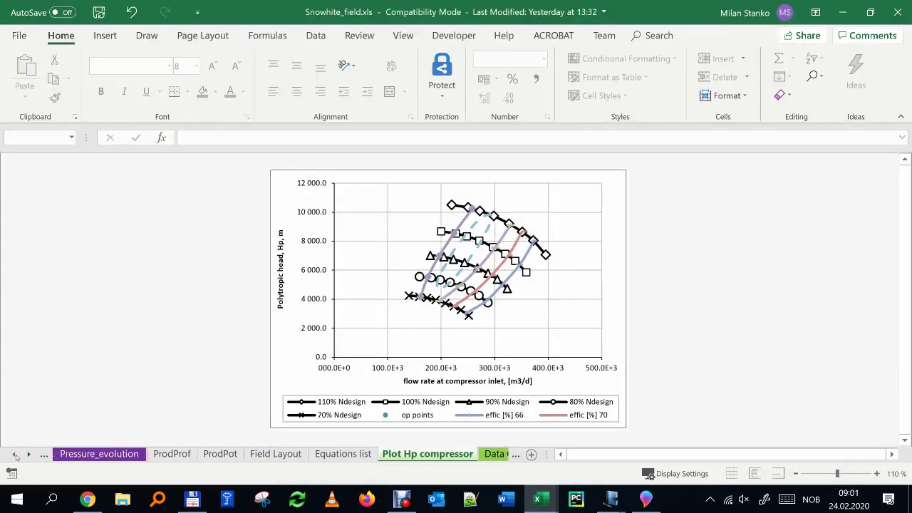
left_click(15, 454)
left_click(15, 455)
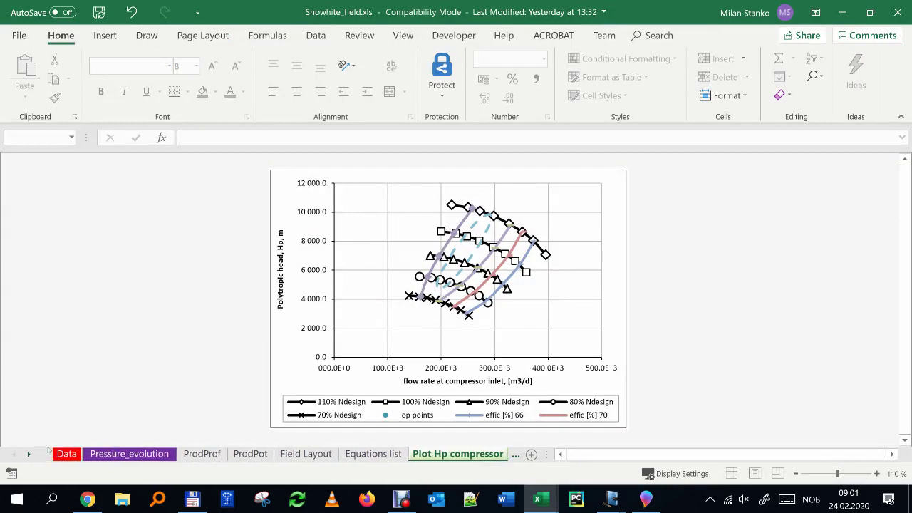
left_click(66, 454)
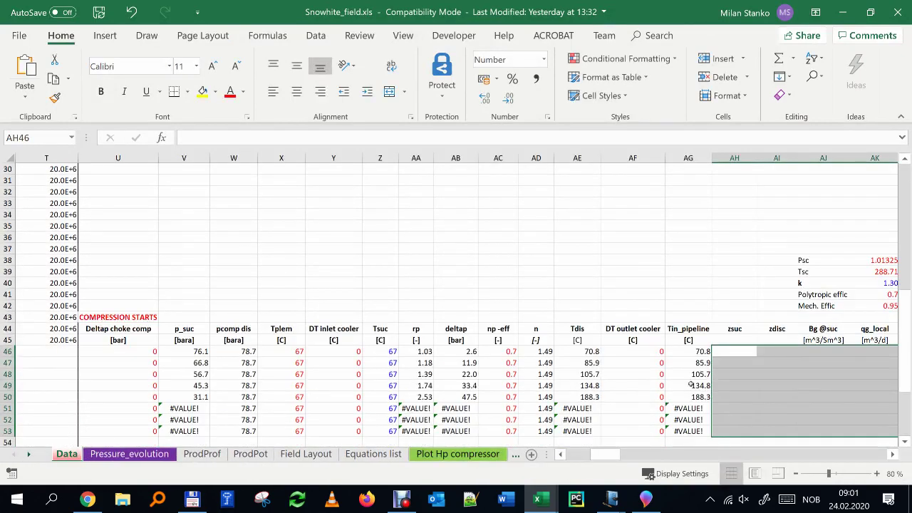
left_click_drag(607, 456, 613, 456)
scroll(627, 418, "down", 1)
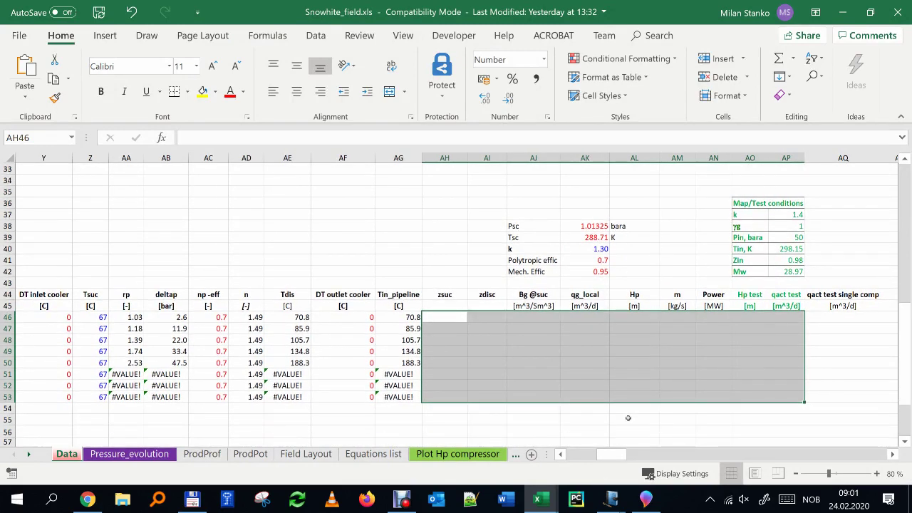
Review the Data sheet's Pplem req/avail column from the first production year down to the rows where compression starts
left_click_drag(617, 456, 614, 456)
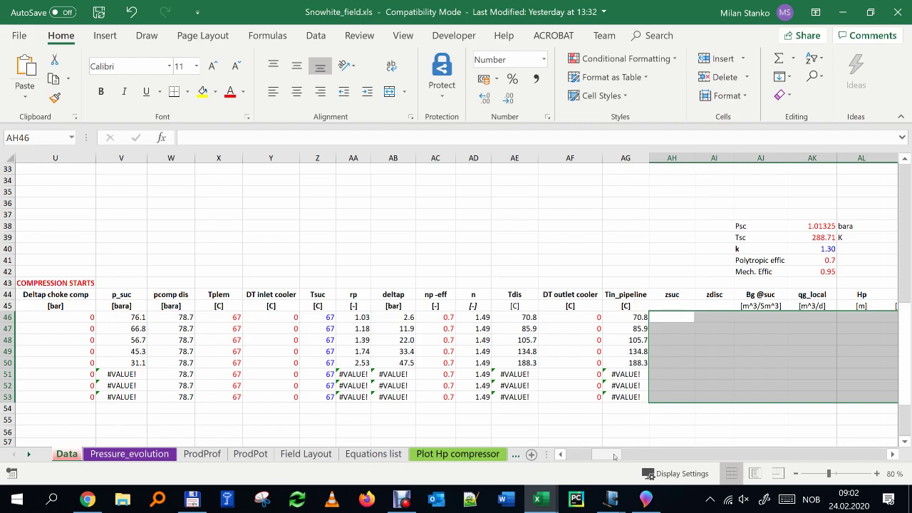
left_click(562, 454)
left_click(562, 454)
scroll(264, 371, "left", 6)
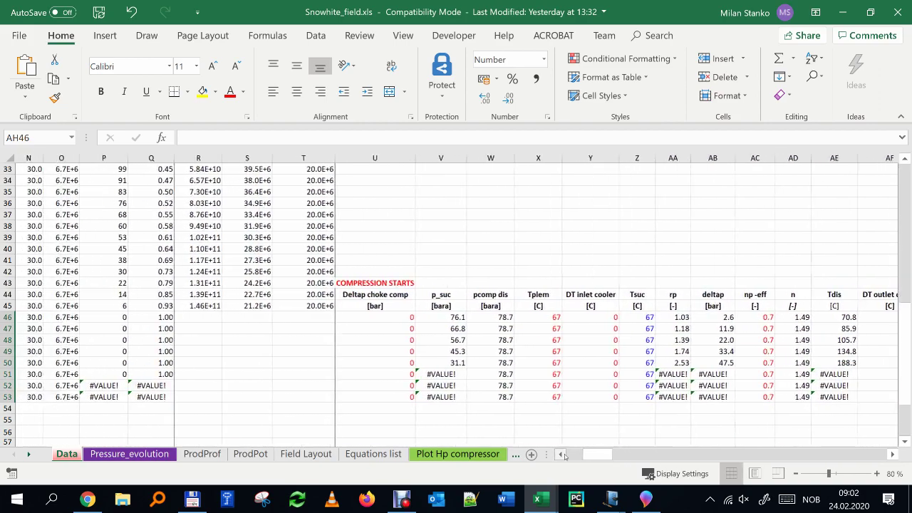
scroll(114, 333, "up", 6)
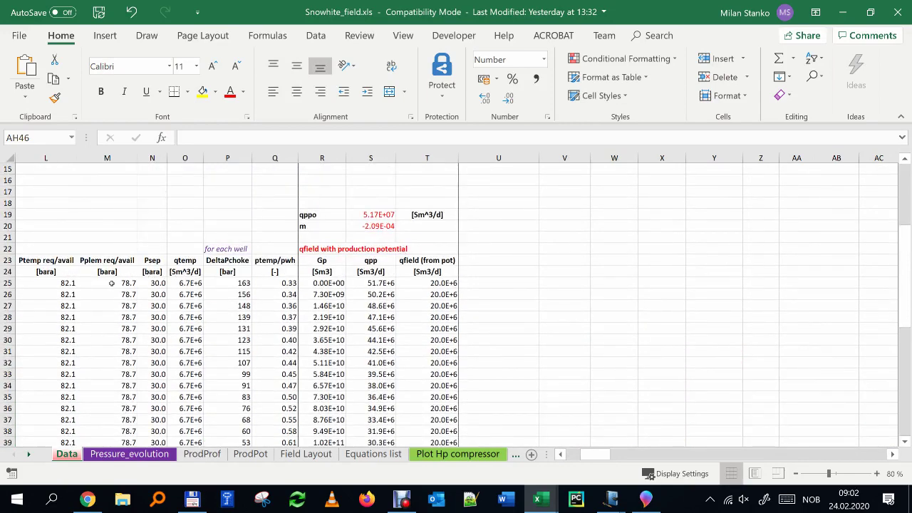
scroll(112, 272, "down", 3)
scroll(111, 272, "down", 3)
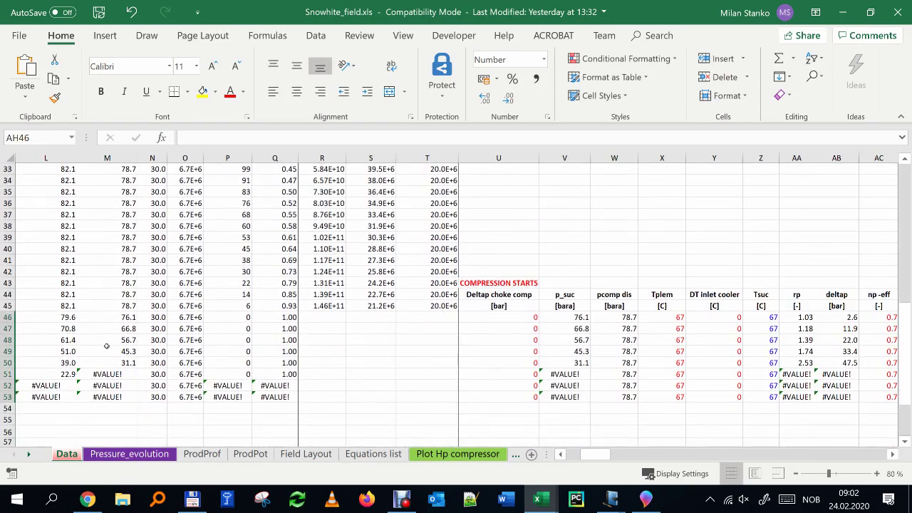
Inspect the row 46 formulas for available PLEM pressure, suction pressure and deltap, along with the compressor choke pressure drop column
left_click(126, 317)
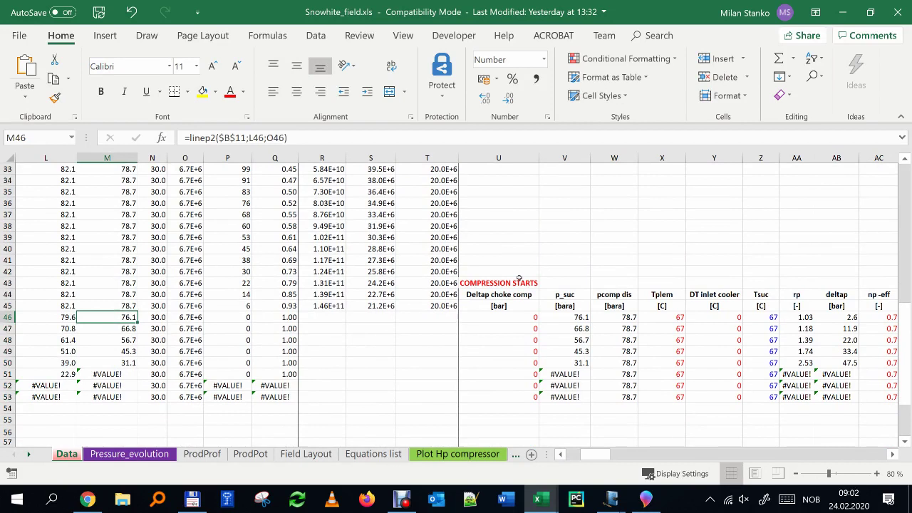
left_click(571, 318)
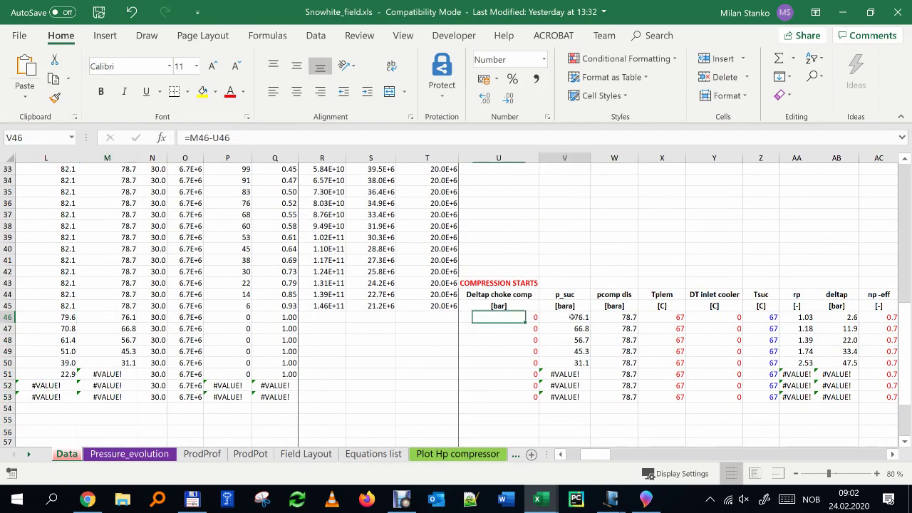
left_click(121, 318)
left_click(507, 312)
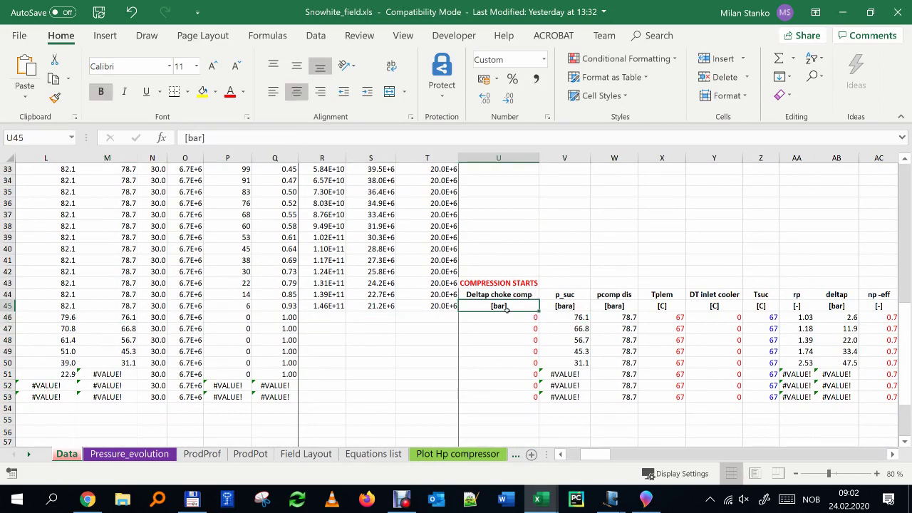
left_click(505, 324)
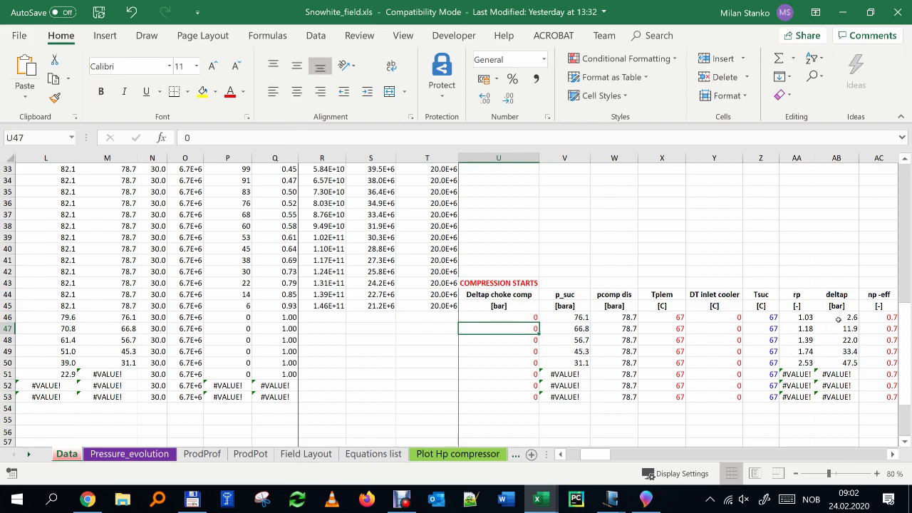
left_click(839, 318)
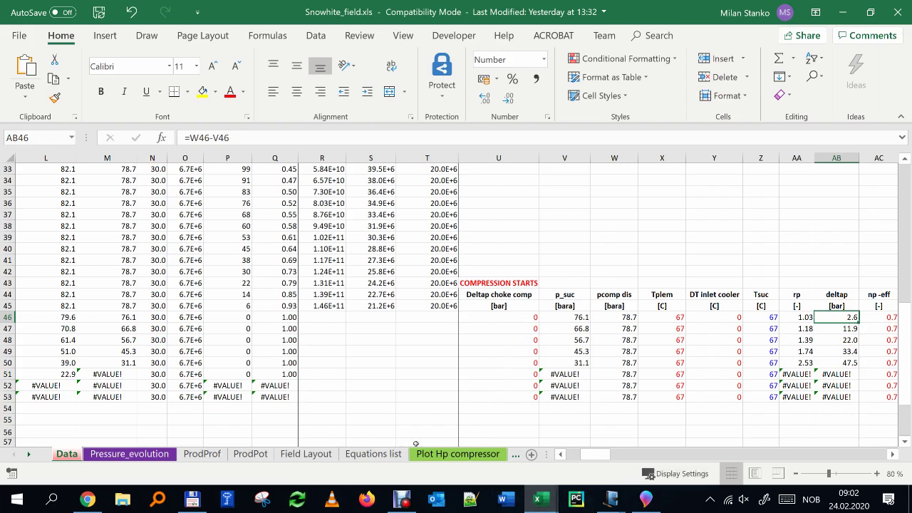
Review the compressor map and its operating points on the Plot Hp compressor sheet and return to the Data sheet
left_click(439, 454)
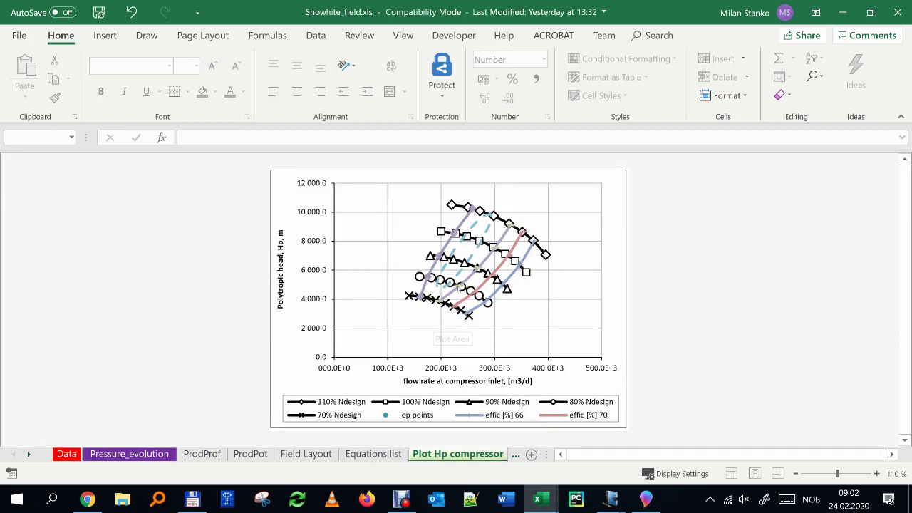
mouse_move(458, 294)
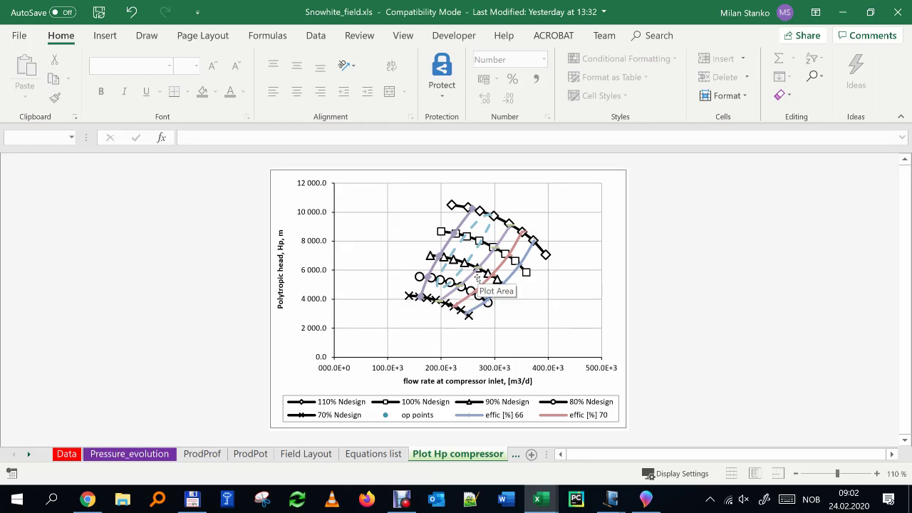
left_click(65, 458)
Inspect the arguments of the linep1 formula for compressor discharge pressure in cell W46
left_click_drag(590, 454, 603, 454)
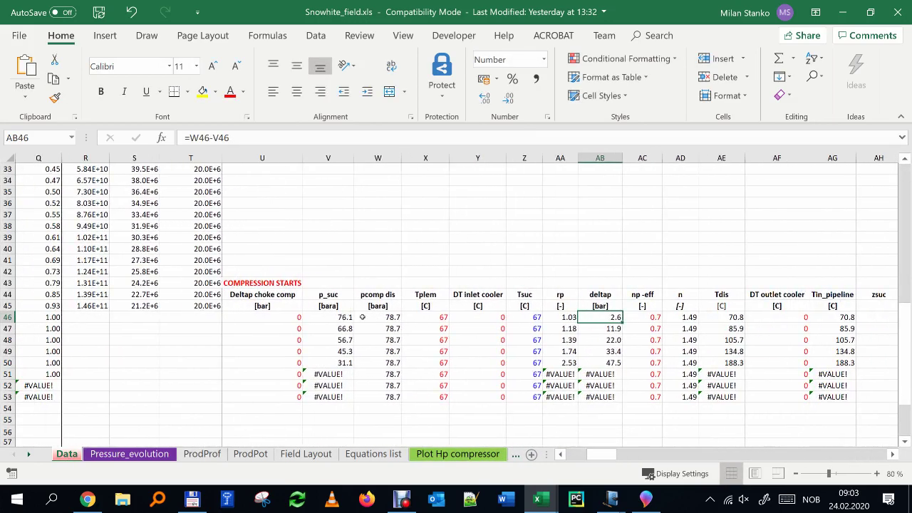
left_click(375, 316)
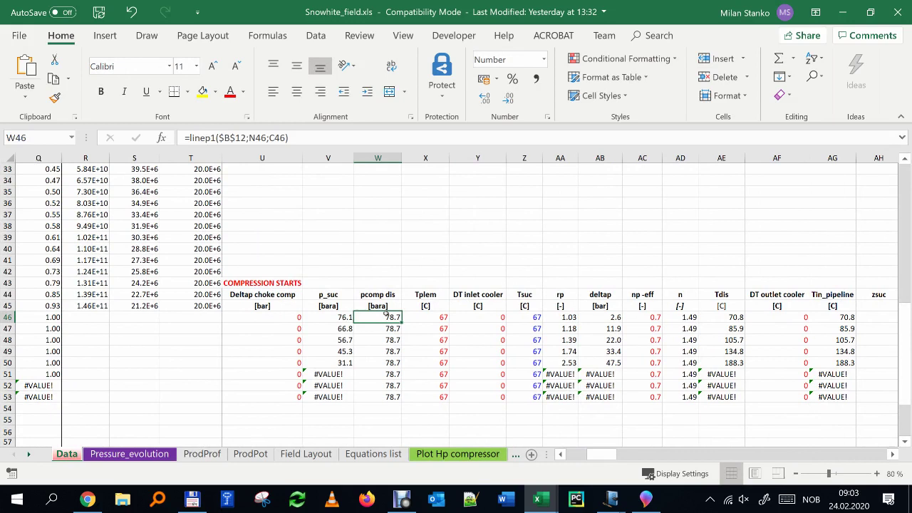
left_click(273, 139)
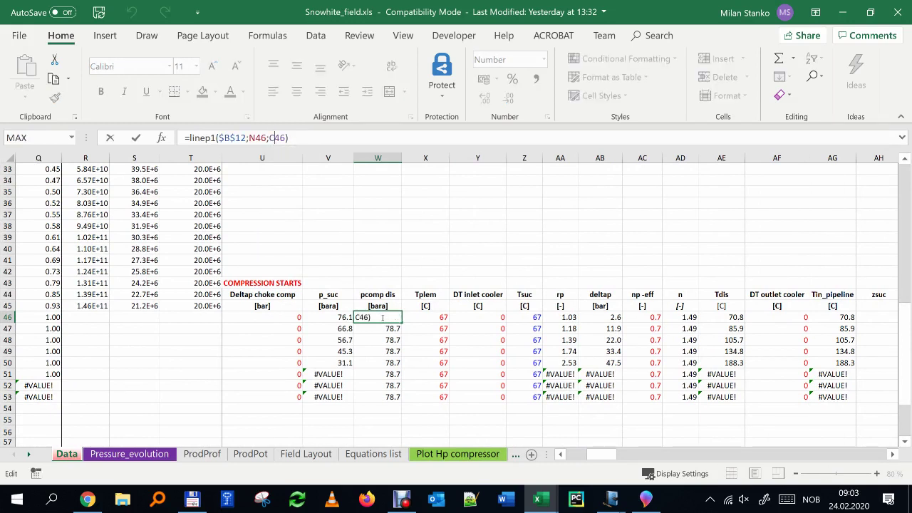
key("Escape")
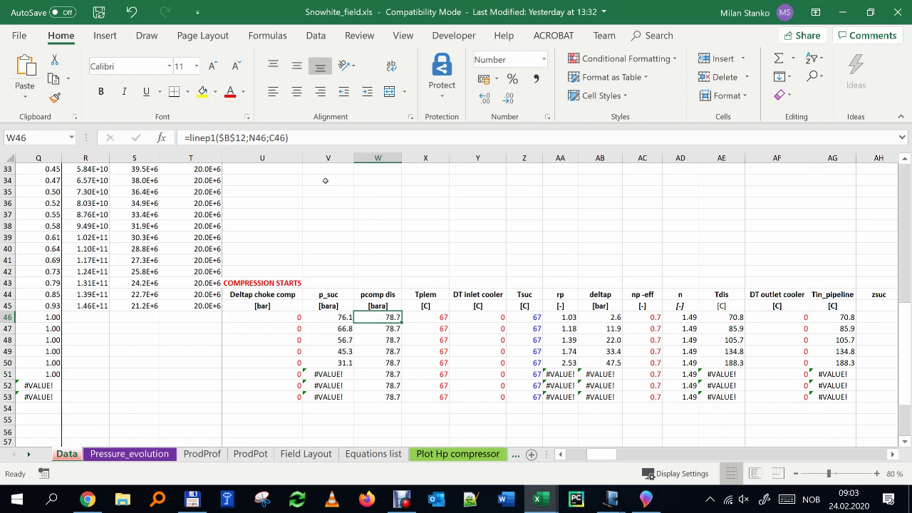
left_click(288, 138)
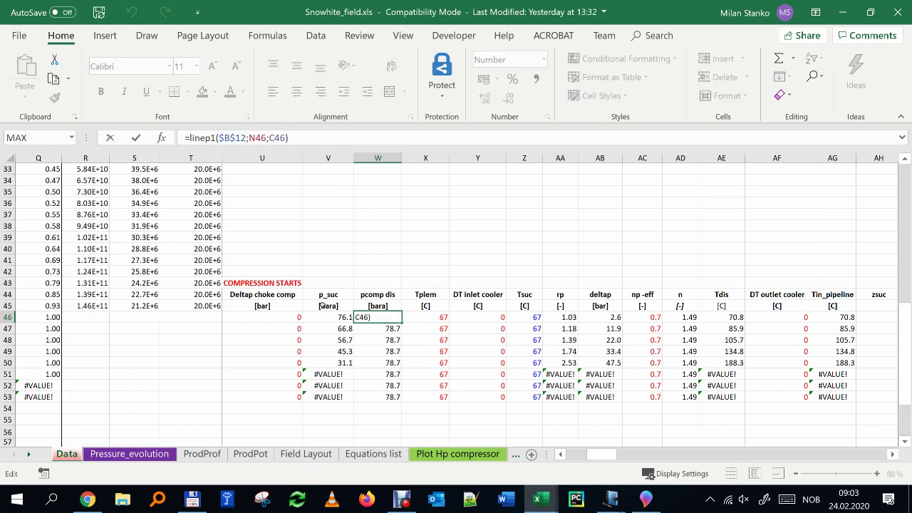
key("Escape")
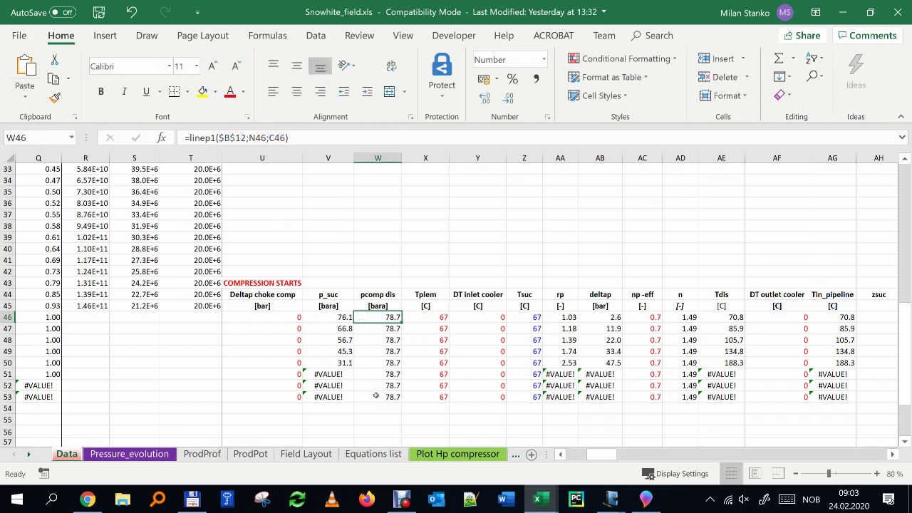
Check the PLEM temperature input in X46 and consult the compression station's cooler layout in the 20200221 PDF
left_click(435, 318)
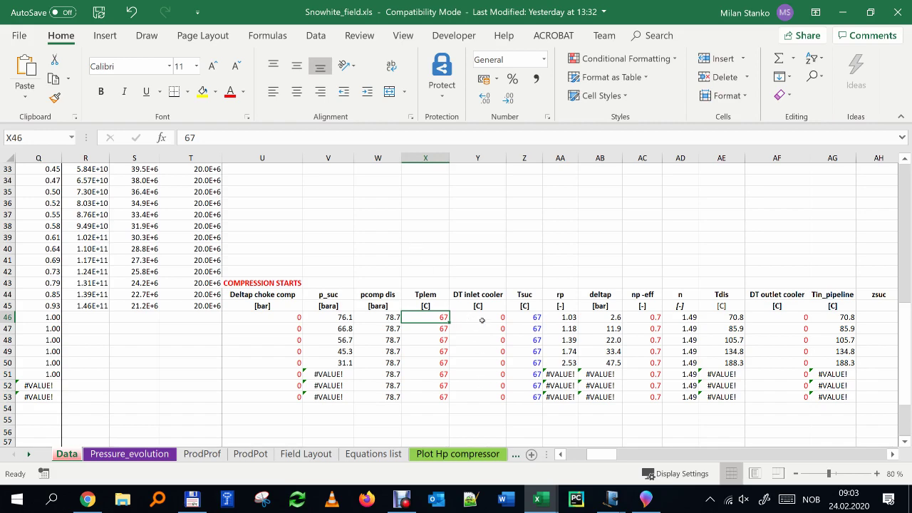
left_click(646, 499)
scroll(366, 260, "up", 2)
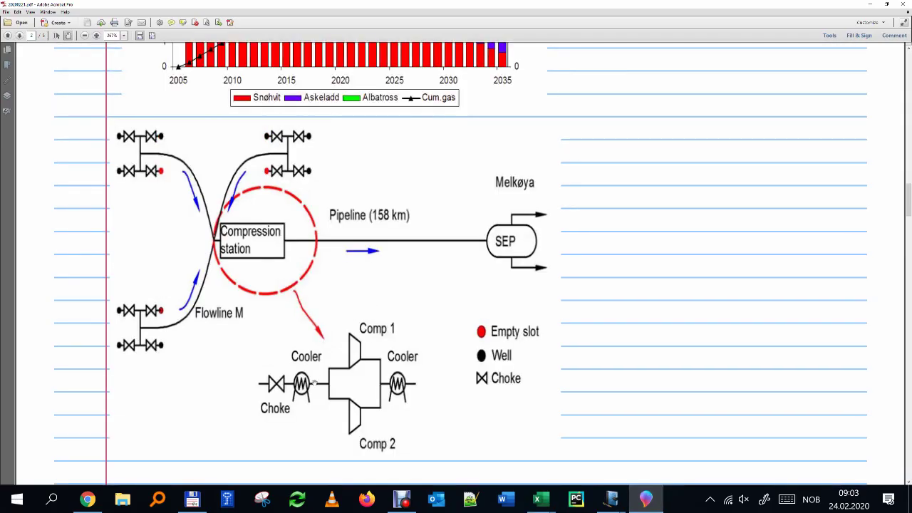
left_click(869, 4)
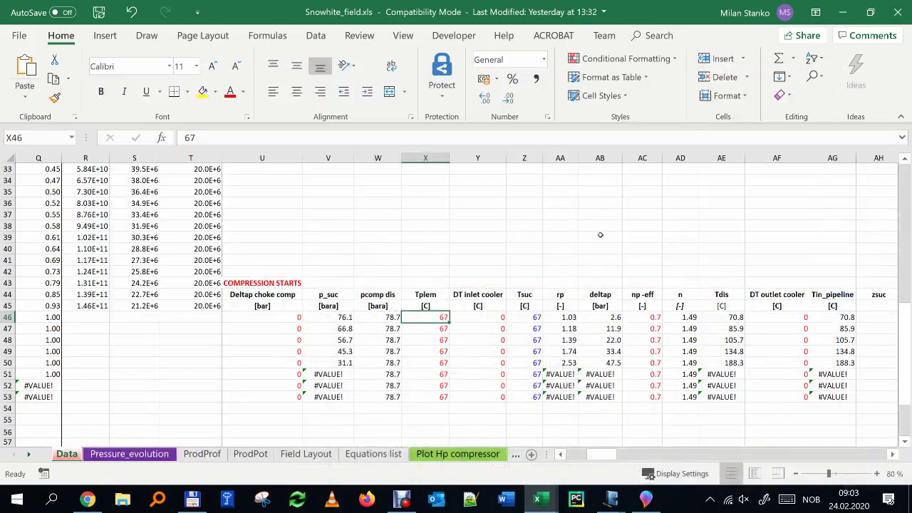
Inspect the row 46 formulas for suction temperature, pressure ratio and polytropic efficiency
left_click(525, 316)
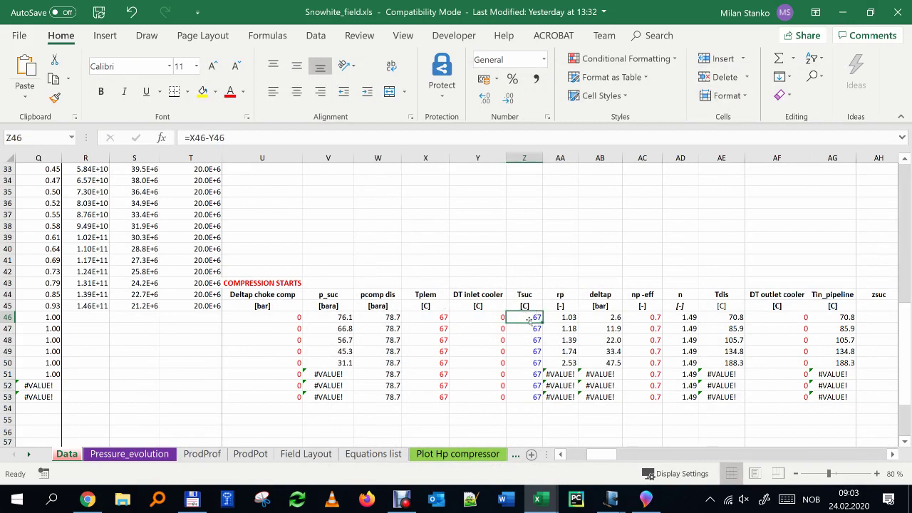
left_click(569, 319)
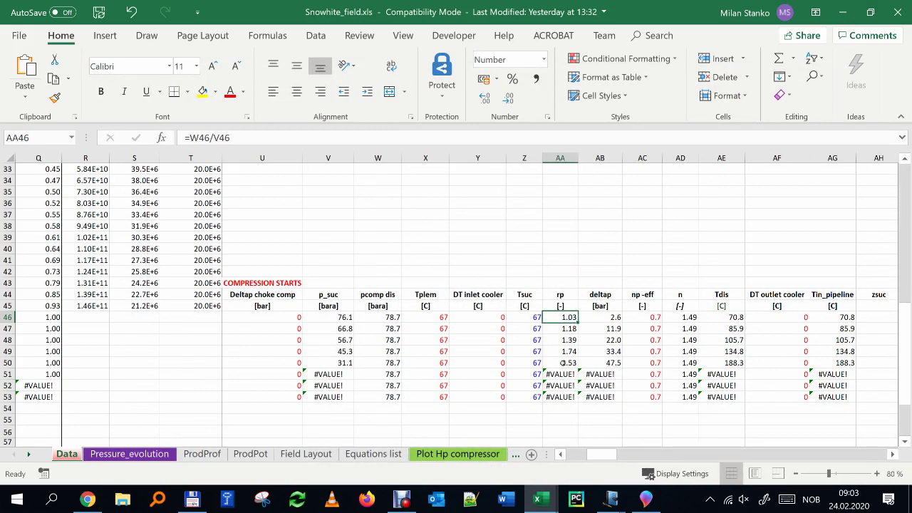
left_click(652, 316)
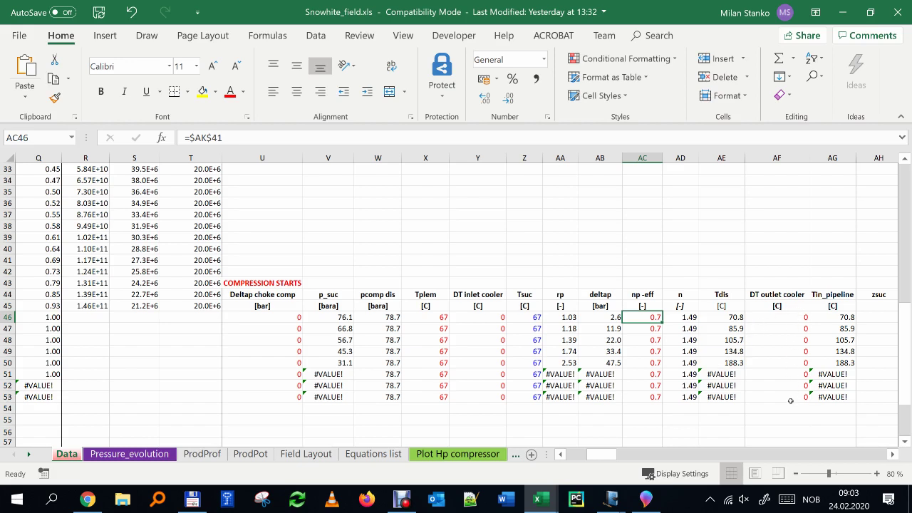
Inspect the pipeline inlet temperature formula in AG46, the Hp column in AL and the compressor map on the Plot Hp compressor sheet
left_click(839, 318)
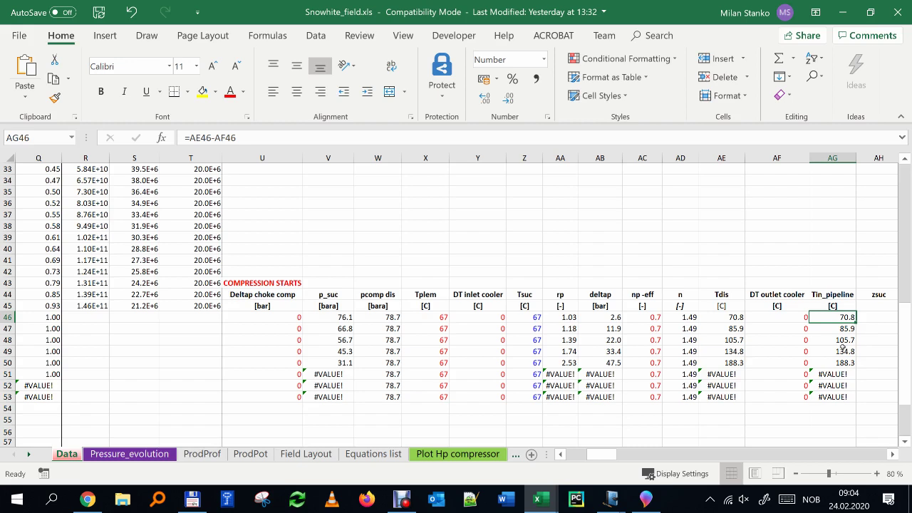
left_click(894, 454)
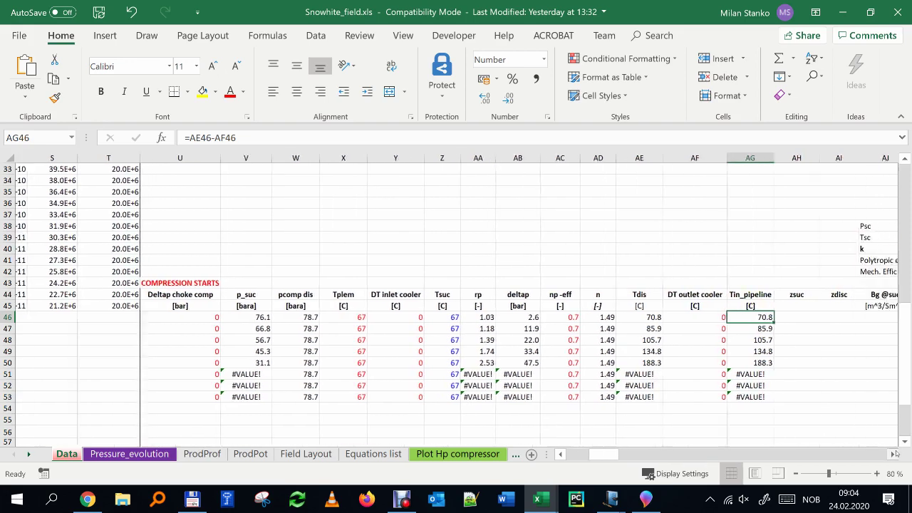
scroll(440, 224, "right", 7)
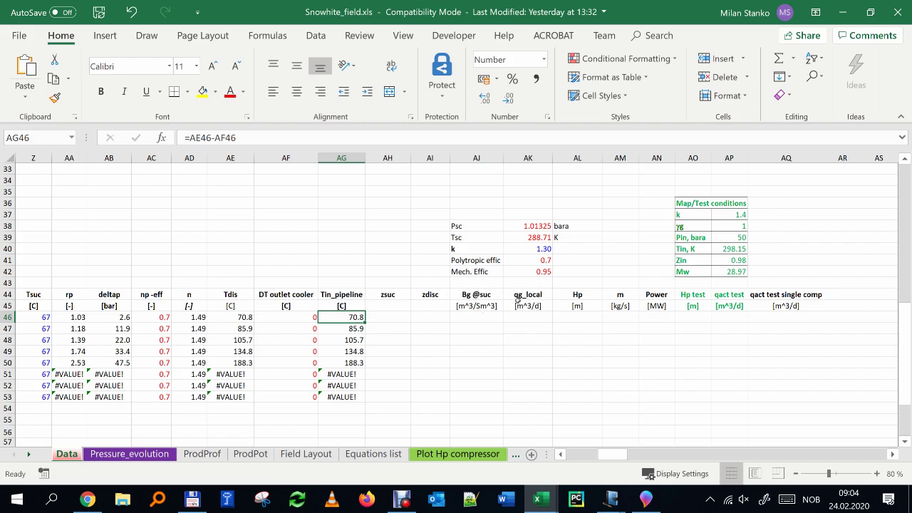
left_click(578, 314)
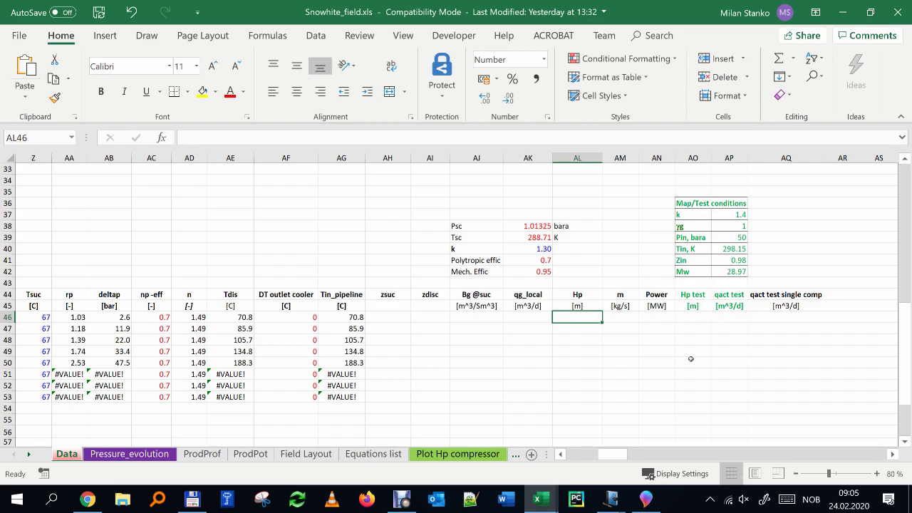
left_click(437, 460)
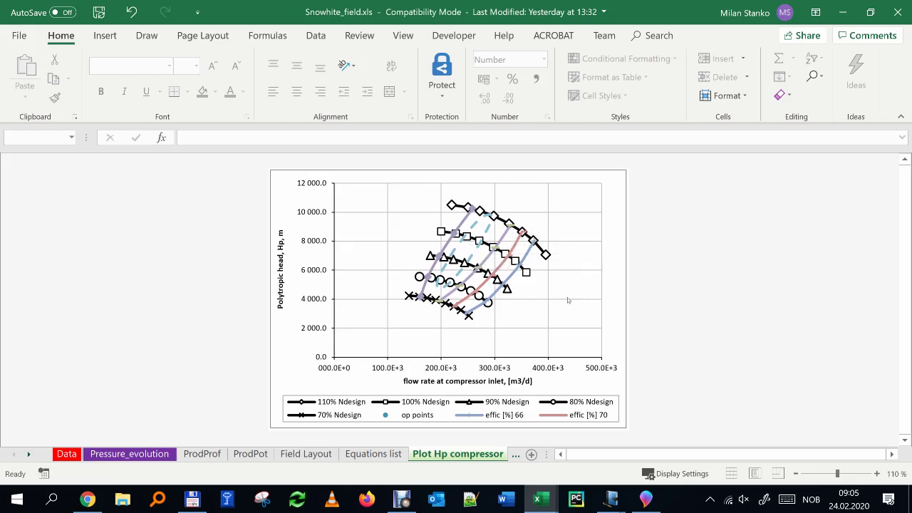
left_click(405, 500)
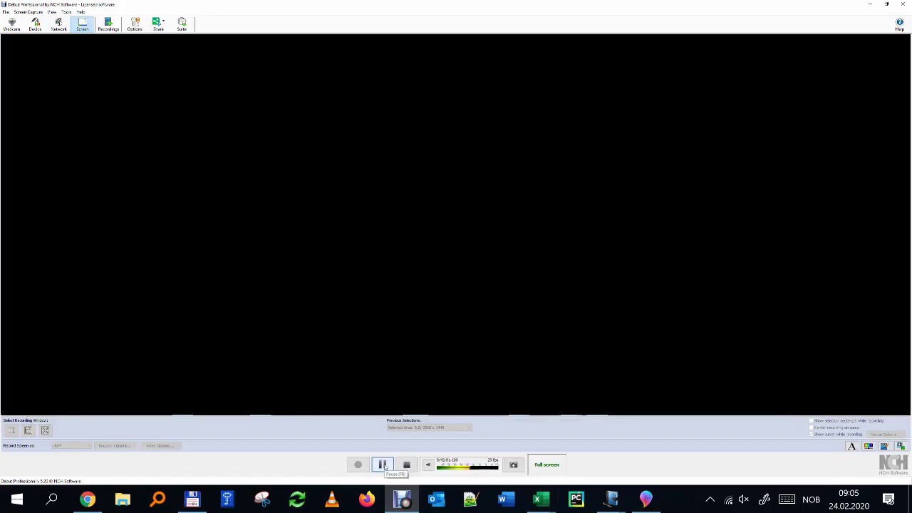
left_click(383, 465)
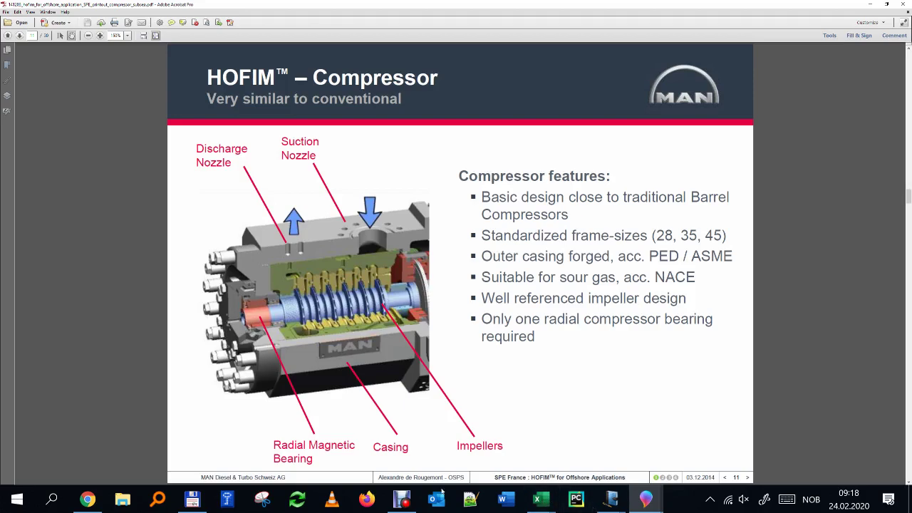
left_click(402, 499)
left_click(402, 500)
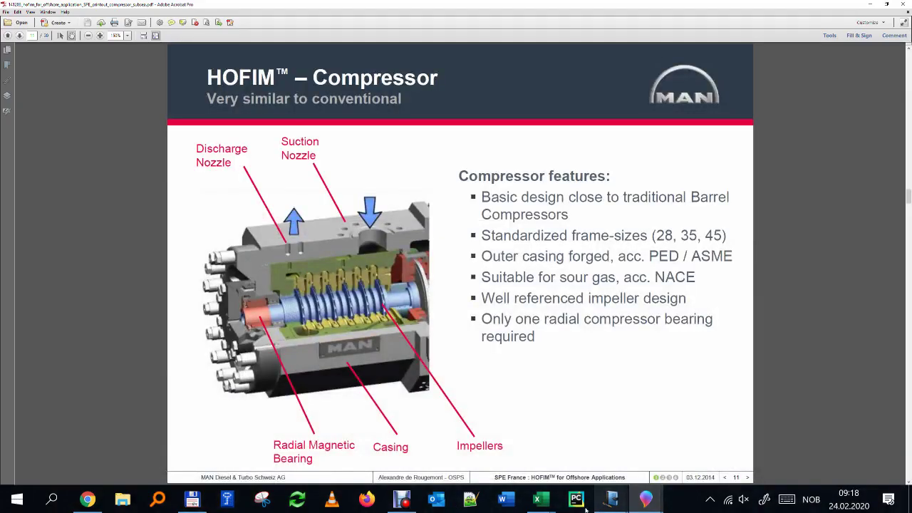
Switch to the 20200224.jnt notes in Windows Journal and review the handwritten definitions of the gas formation volume factor Bg
mouse_move(622, 507)
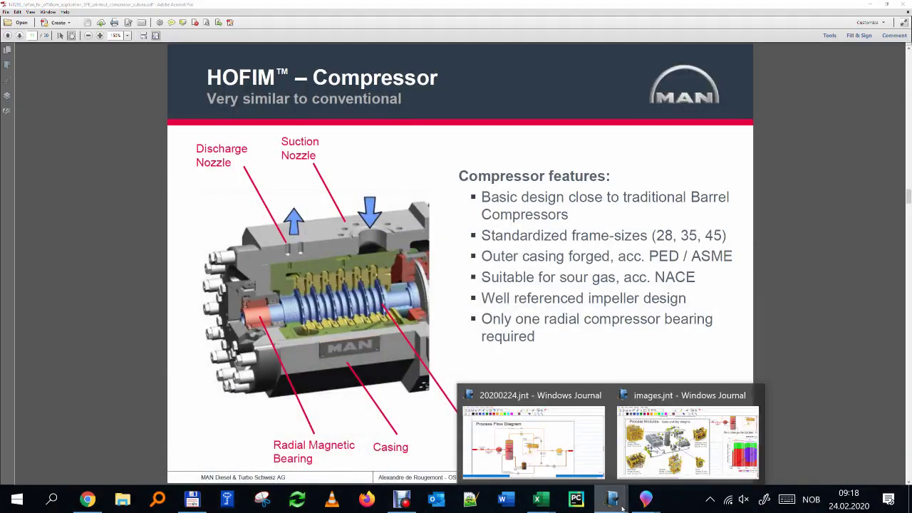
left_click(533, 438)
scroll(324, 264, "up", 6)
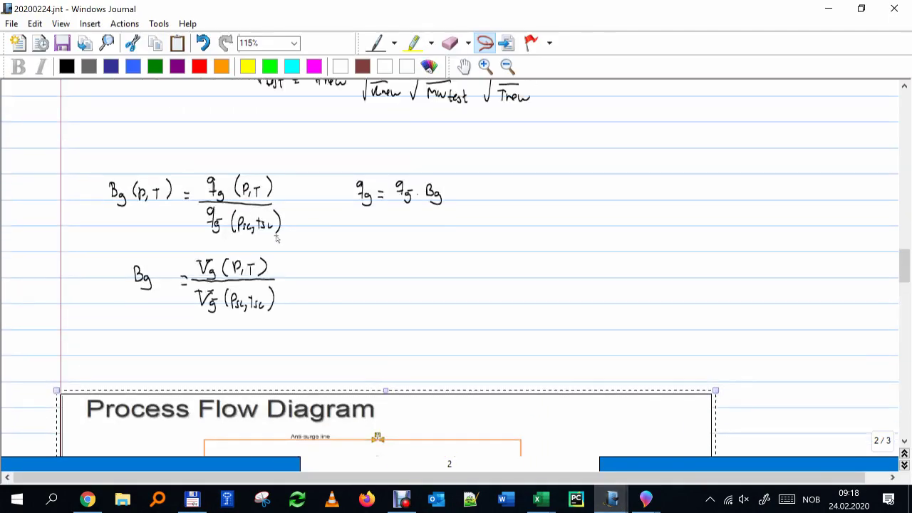
scroll(279, 250, "up", 1)
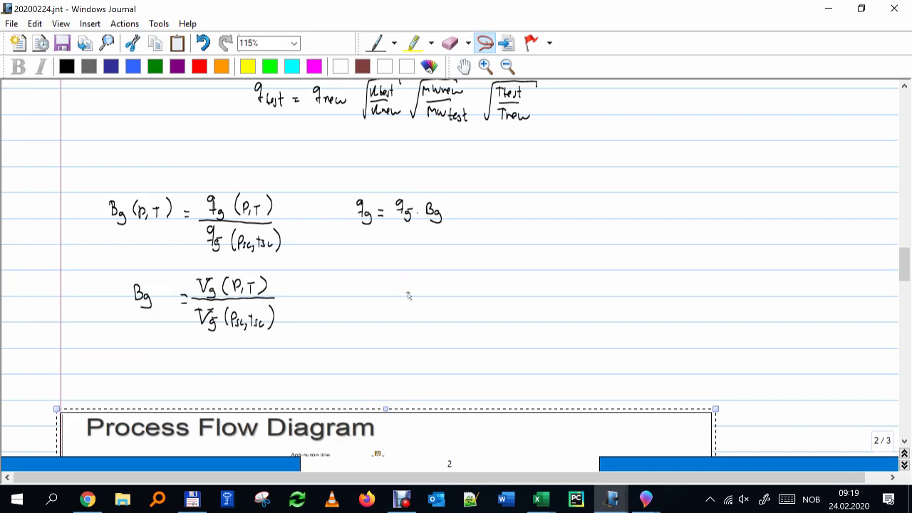
Switch to the Visual Basic editor, open the PVT module and examine the Bg function with its temperature, pressure and Z arguments
left_click(550, 505)
left_click(635, 435)
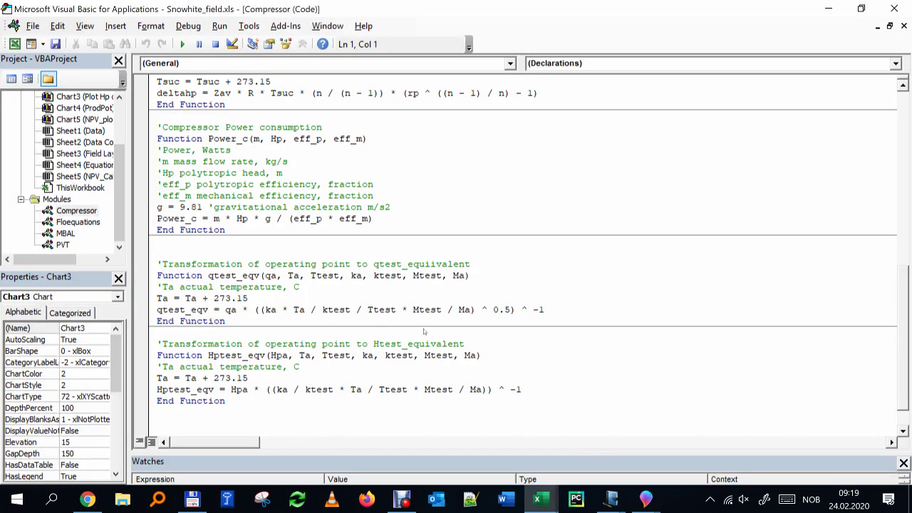
scroll(499, 285, "up", 4)
double_click(63, 244)
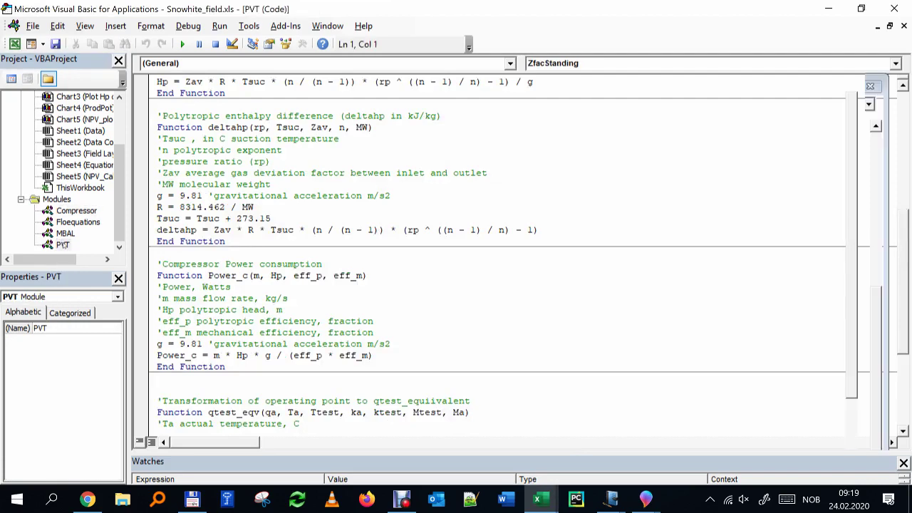
scroll(243, 320, "down", 10)
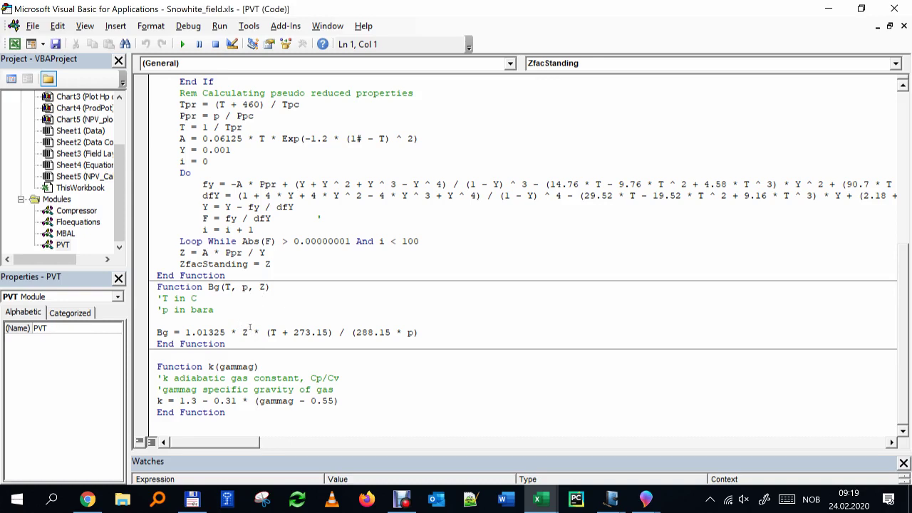
left_click(540, 502)
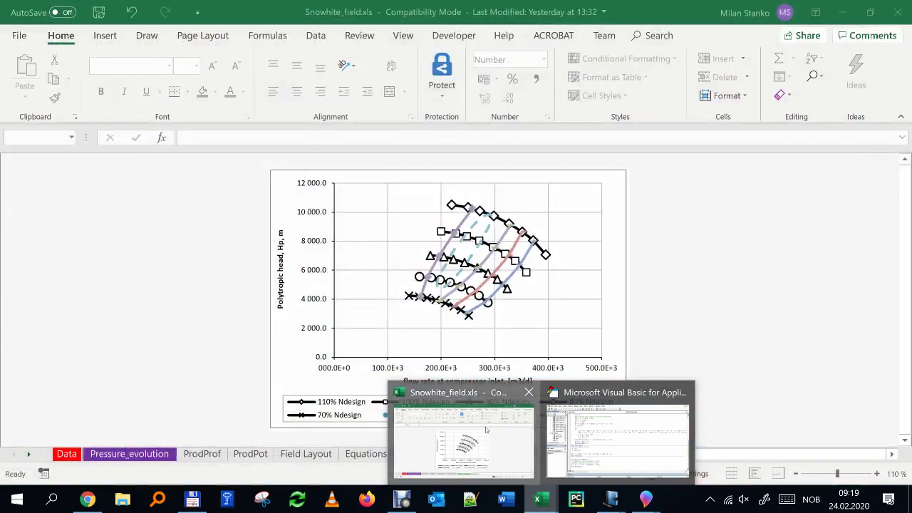
left_click(463, 434)
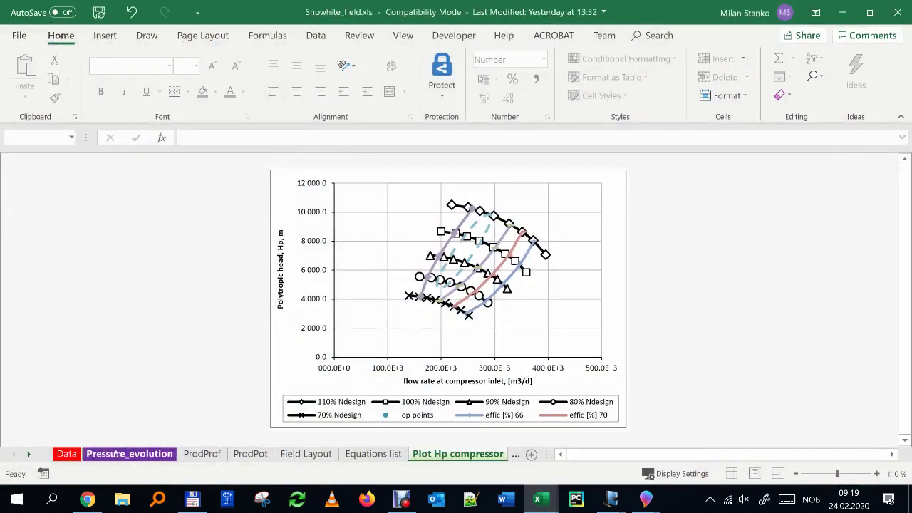
left_click_drag(599, 457, 598, 457)
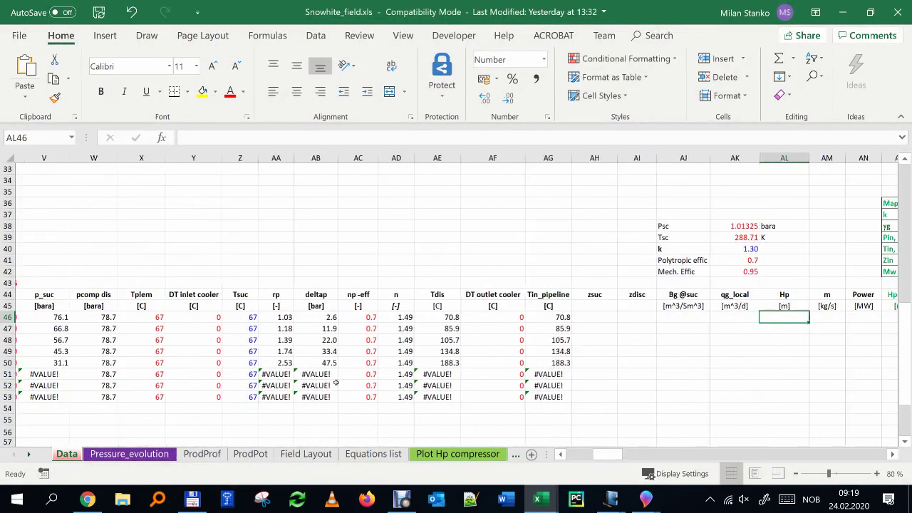
left_click(237, 319)
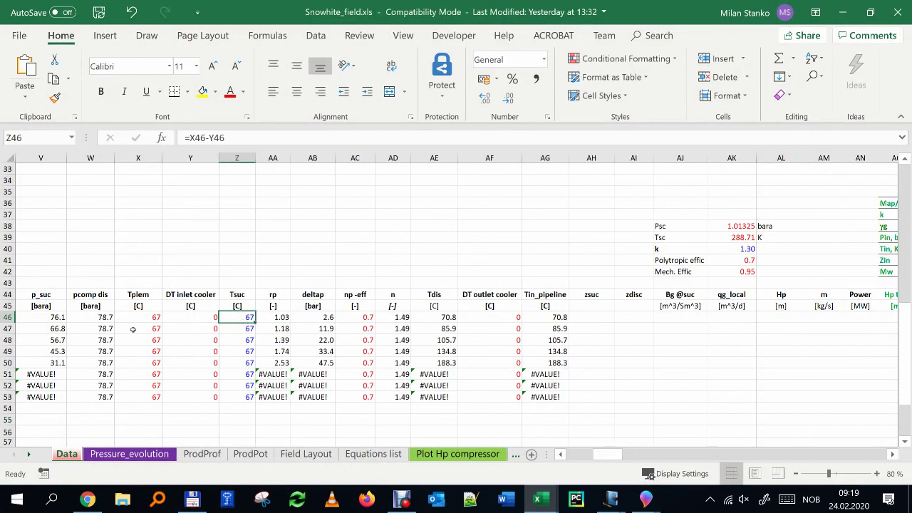
left_click(37, 316)
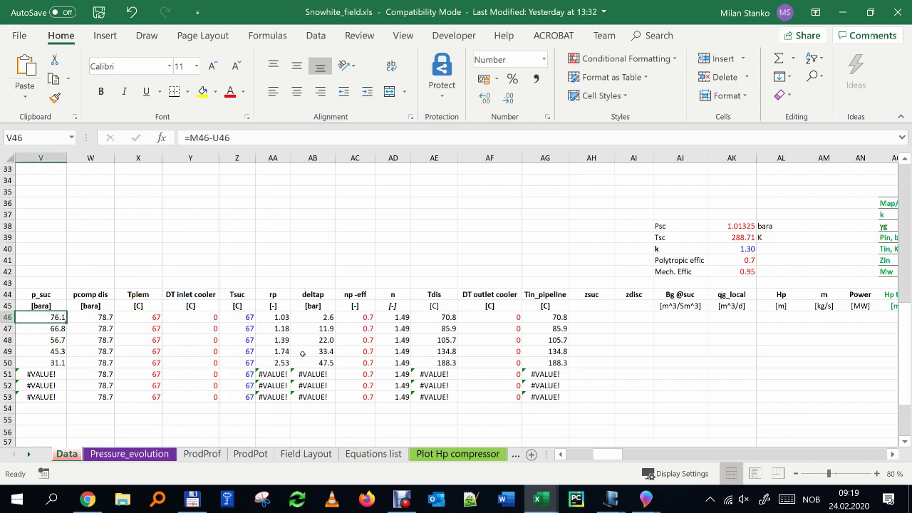
left_click(592, 317)
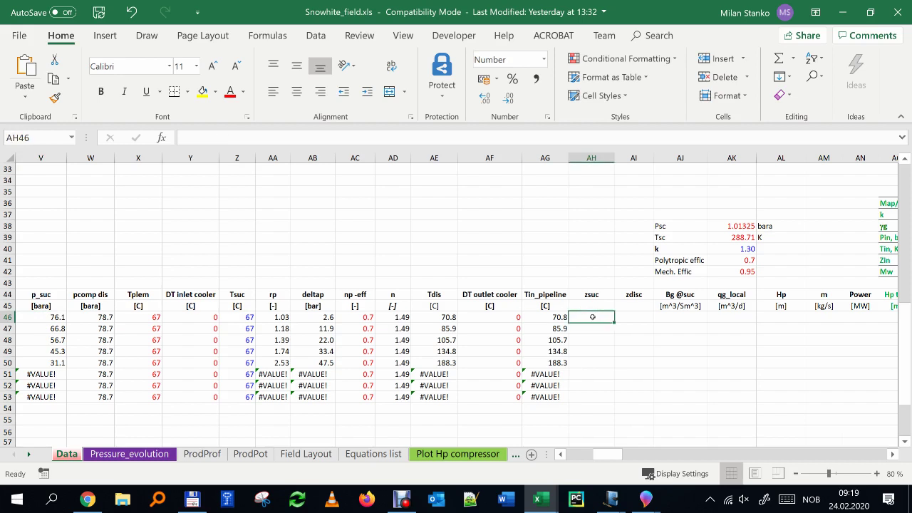
left_click(685, 317)
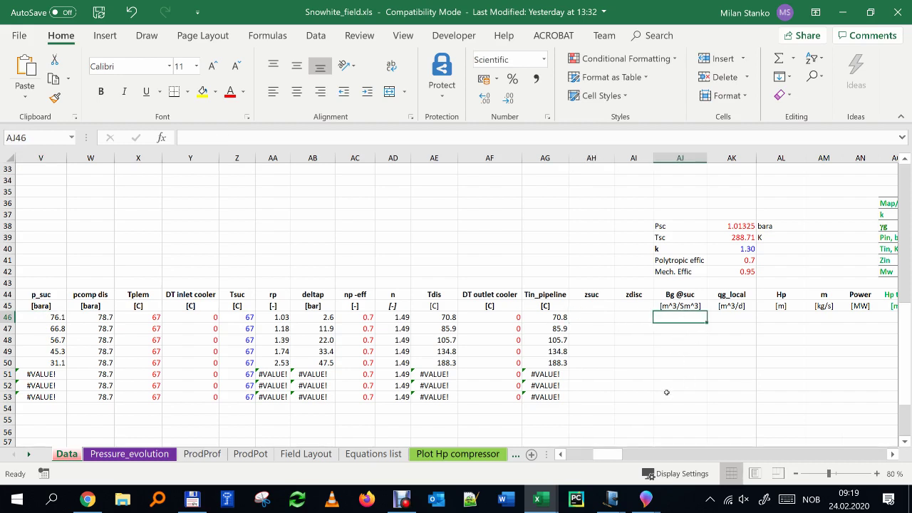
Switch back to the 20200224.jnt notes and examine the compression station's Process Flow Diagram around the inlet cooler, scrubber and compressor
left_click(841, 6)
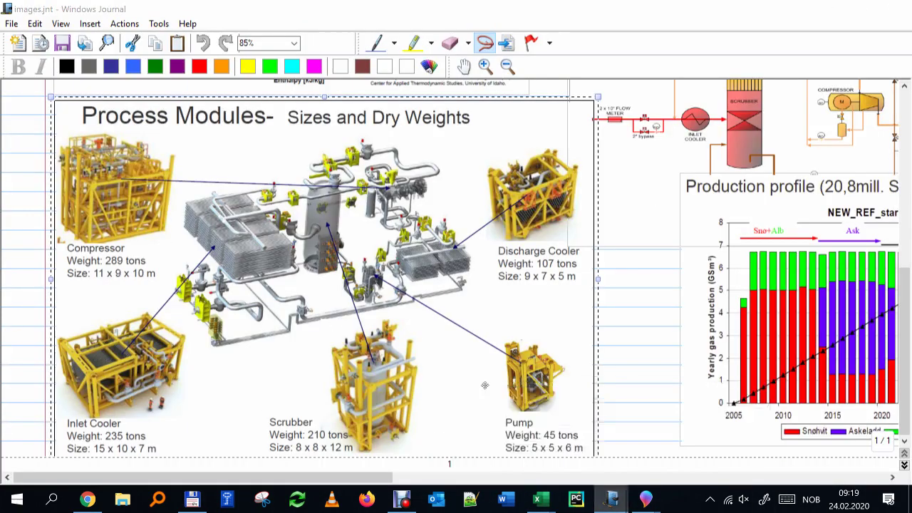
left_click(612, 499)
mouse_move(612, 499)
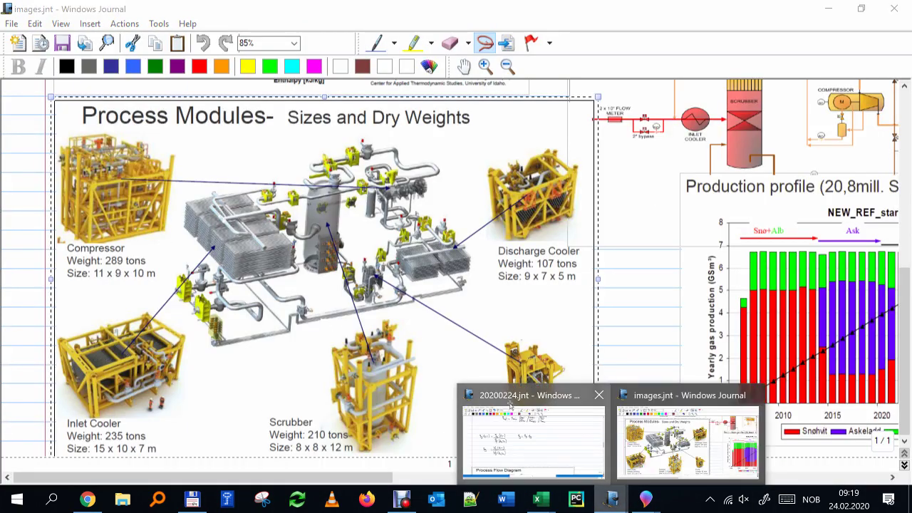
left_click(533, 437)
scroll(489, 360, "down", 10)
scroll(489, 360, "up", 5)
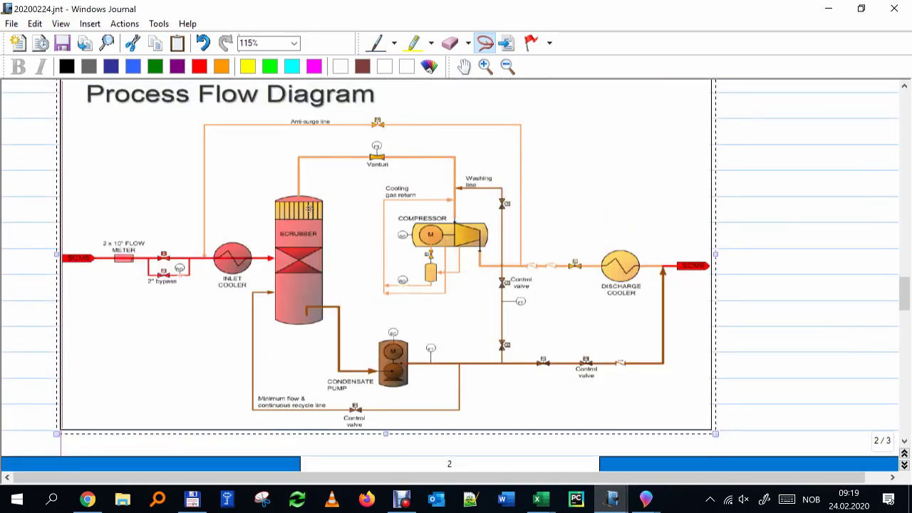
scroll(298, 214, "up", 1)
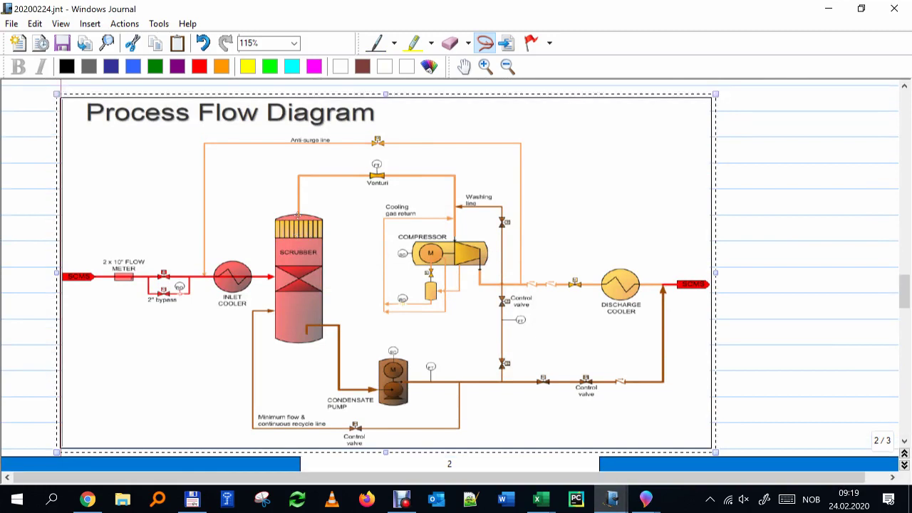